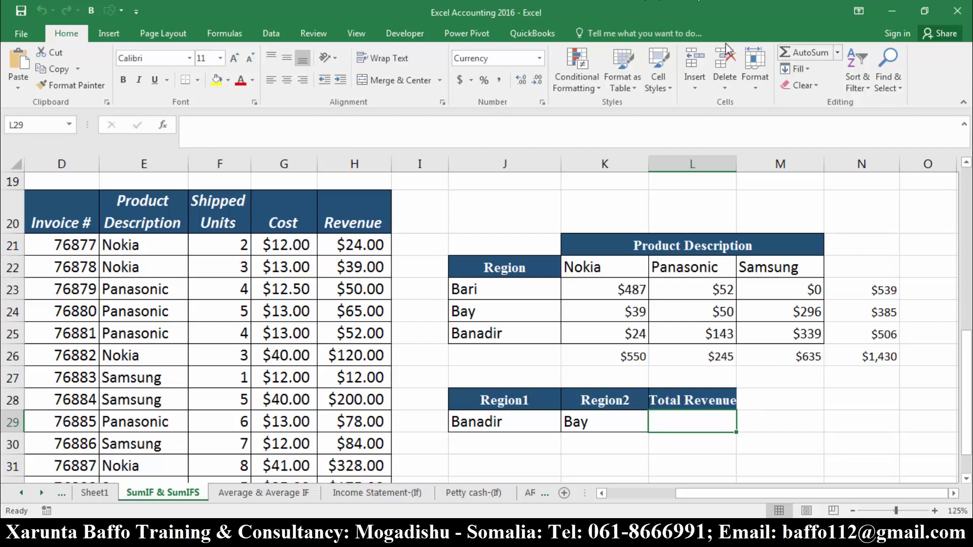
Auto-hide the ribbon to give the worksheet more room.
{"action": "left_click", "coordinate": [862, 14]}
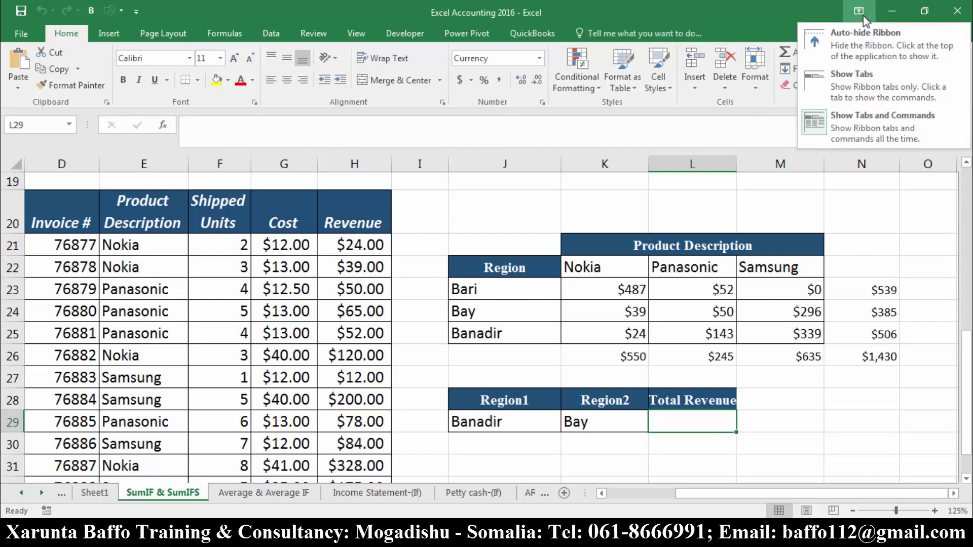
{"action": "left_click", "coordinate": [860, 35]}
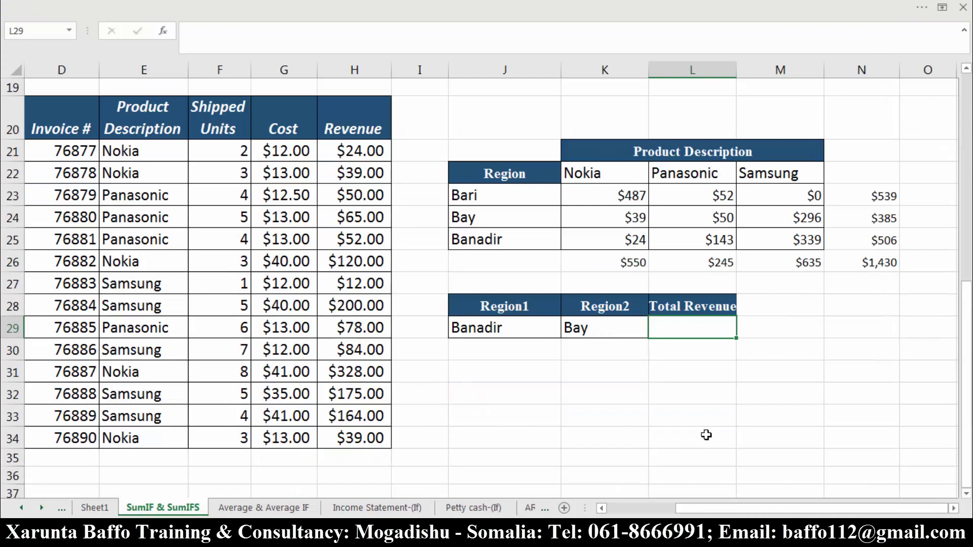
Start a SUMIFS formula in the Total Revenue cell L29 with the Revenue values H21:H34 as the sum range.
{"action": "left_click_drag", "start_coordinate": [871, 511], "coordinate": [850, 512]}
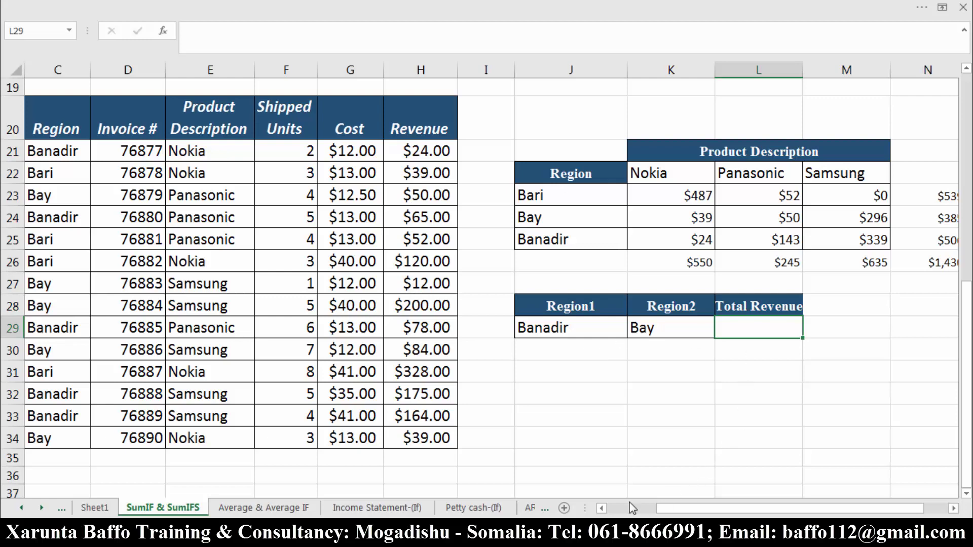
{"action": "left_click", "coordinate": [603, 509]}
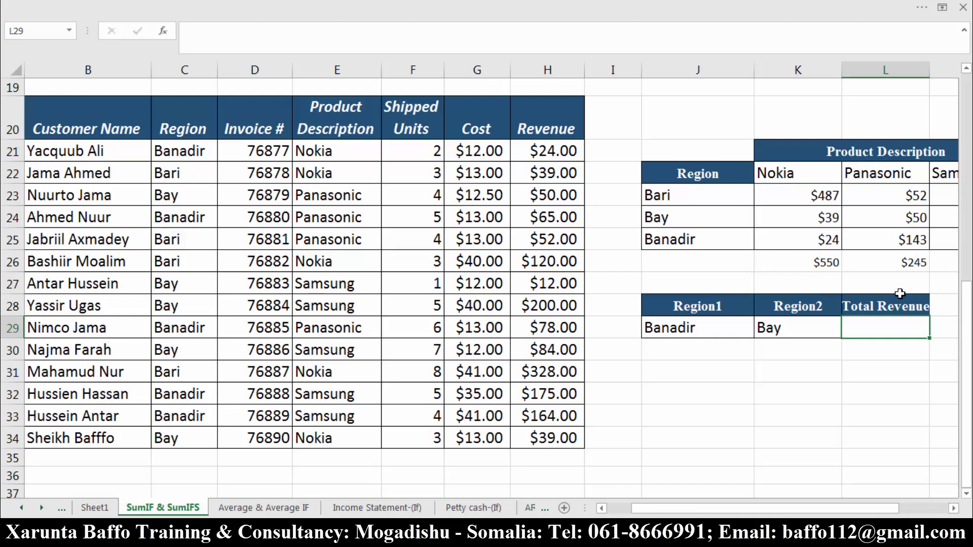
{"action": "left_click", "coordinate": [954, 509]}
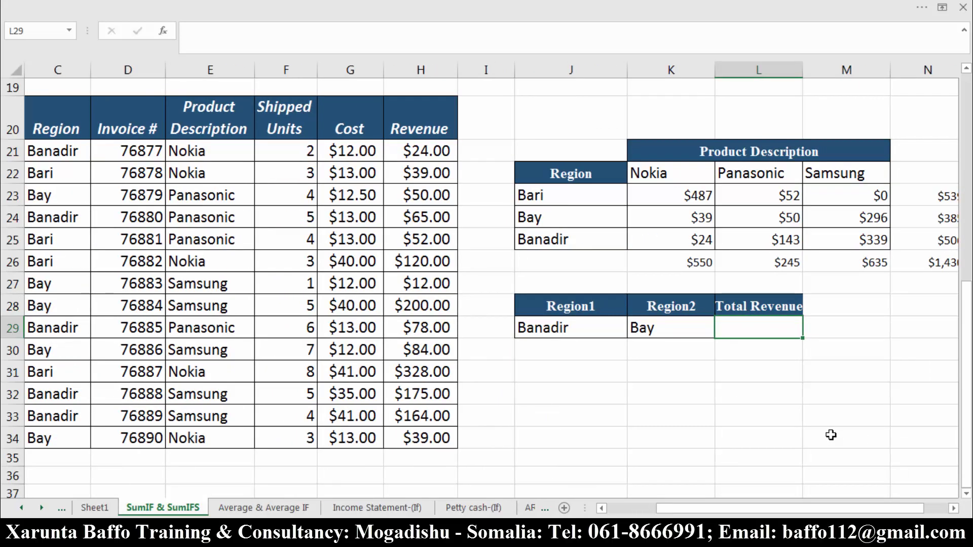
{"action": "type", "text": "="}
{"action": "type", "text": "sumif"}
{"action": "left_click", "coordinate": [831, 435]}
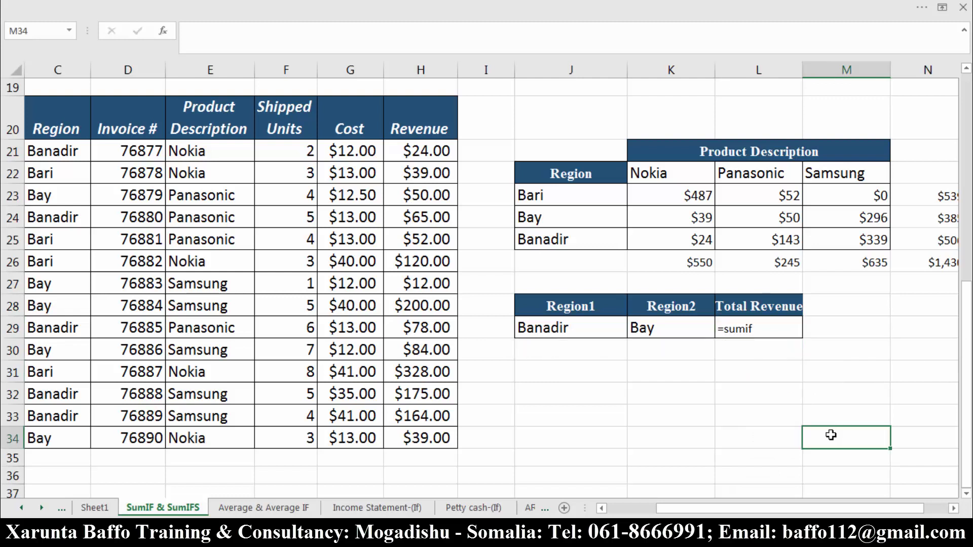
{"action": "type", "text": "s"}
{"action": "double_click", "coordinate": [785, 325]}
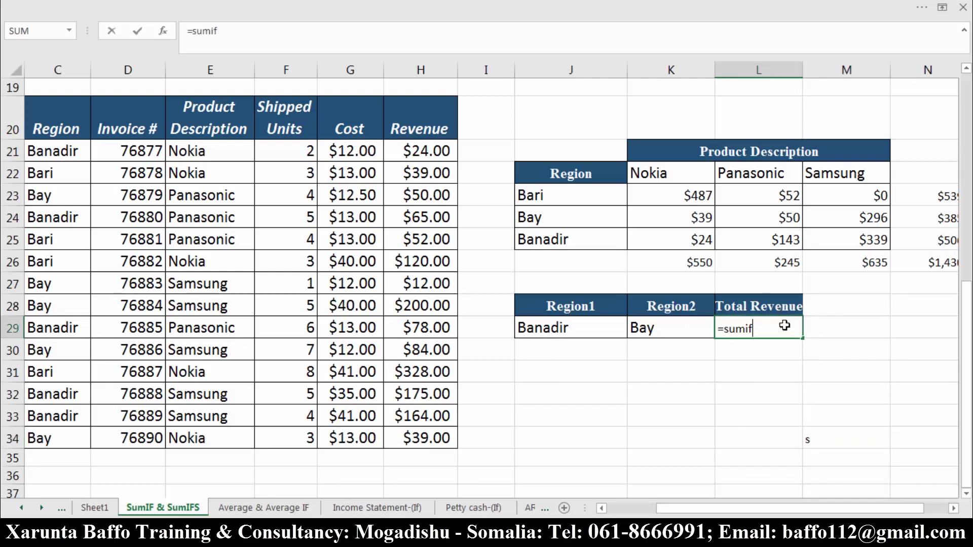
{"action": "type", "text": "s"}
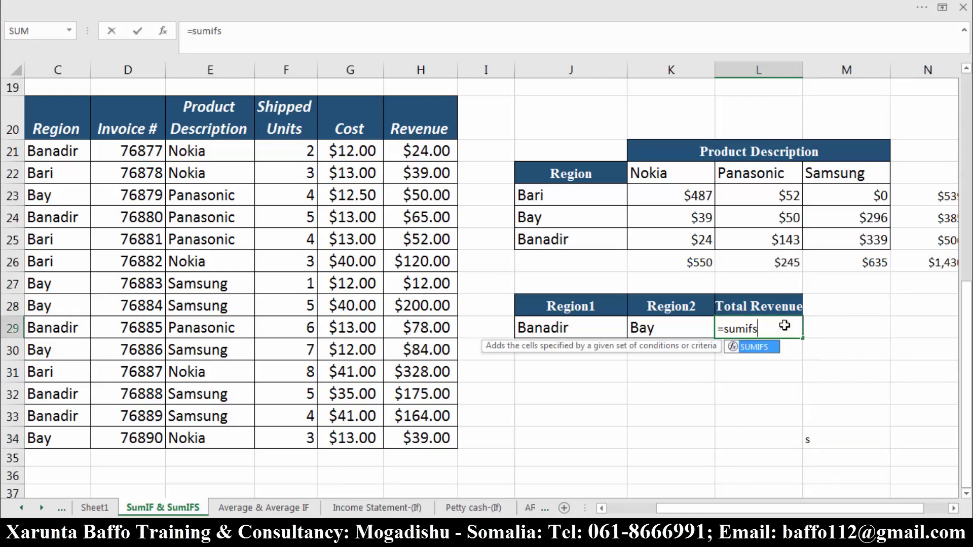
{"action": "key", "text": "Tab"}
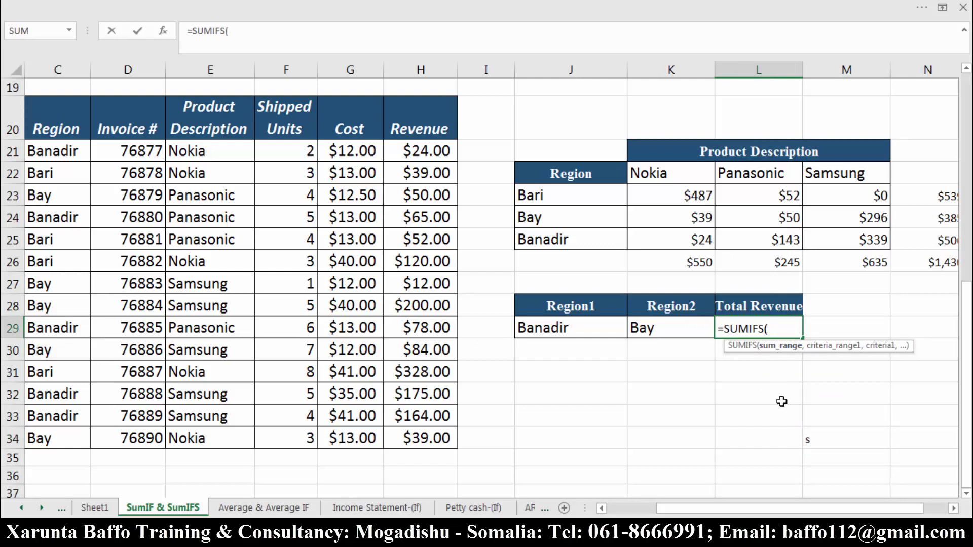
{"action": "left_click", "coordinate": [442, 151]}
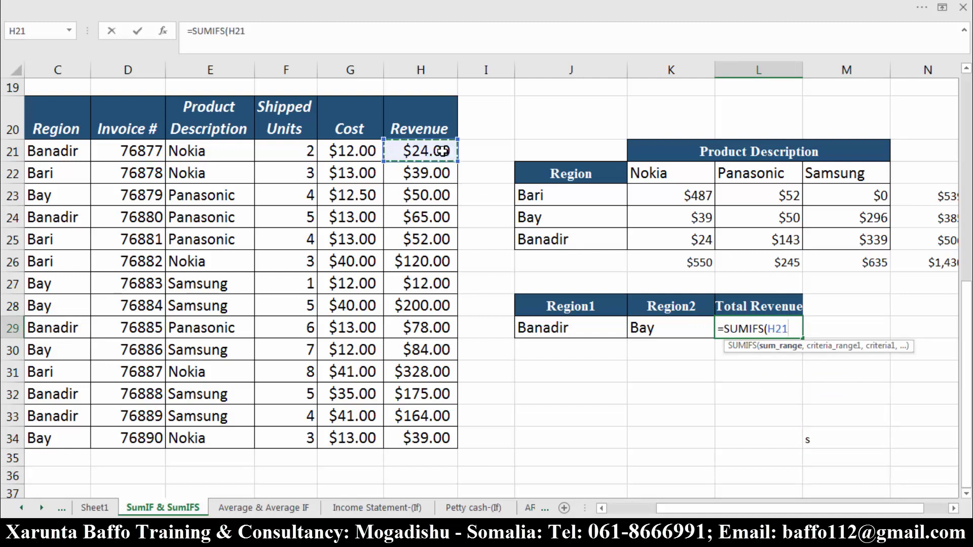
{"action": "key", "text": "ctrl+shift+Down"}
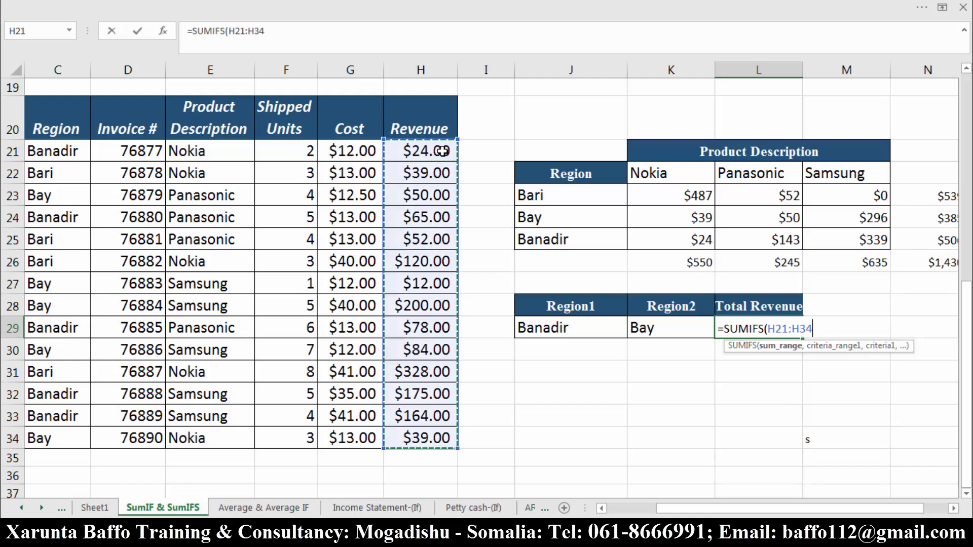
{"action": "type", "text": ","}
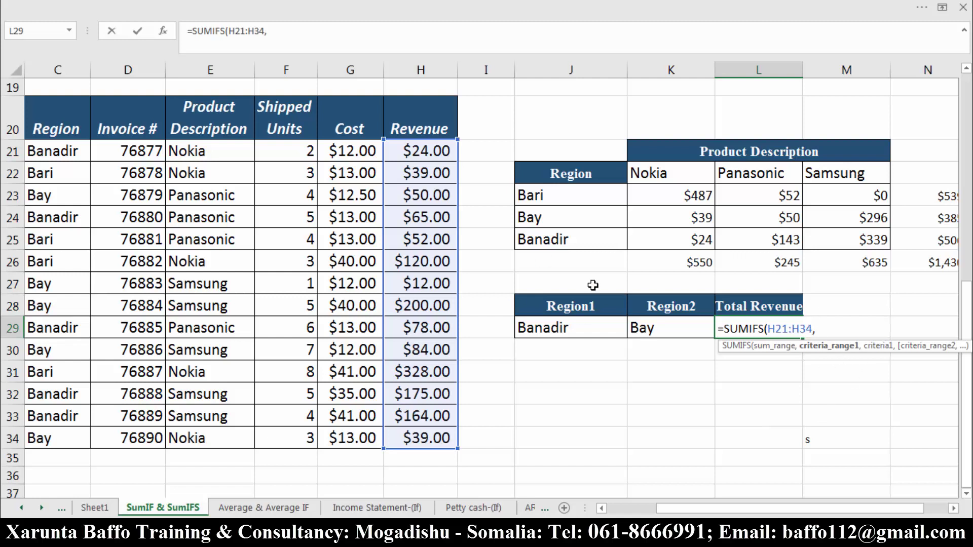
Add the Region column C21:C34 as criteria range and the Region1 cell J29 as criterion, and close the function.
{"action": "left_click", "coordinate": [70, 149]}
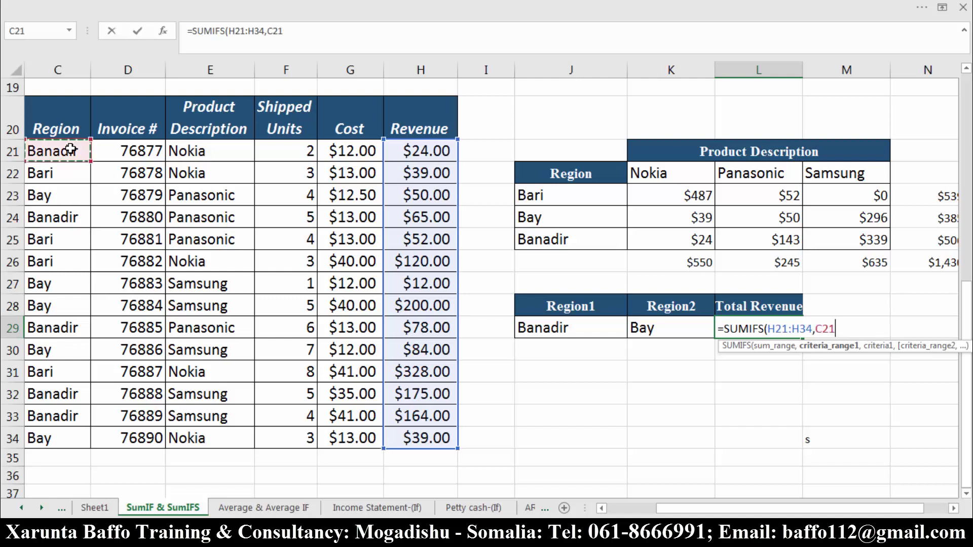
{"action": "key", "text": "ctrl+shift+Down"}
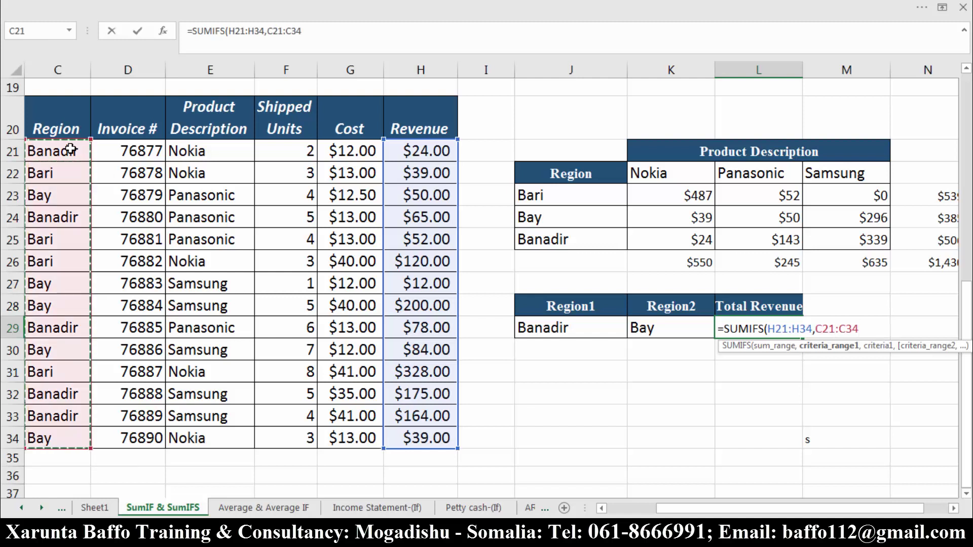
{"action": "type", "text": ","}
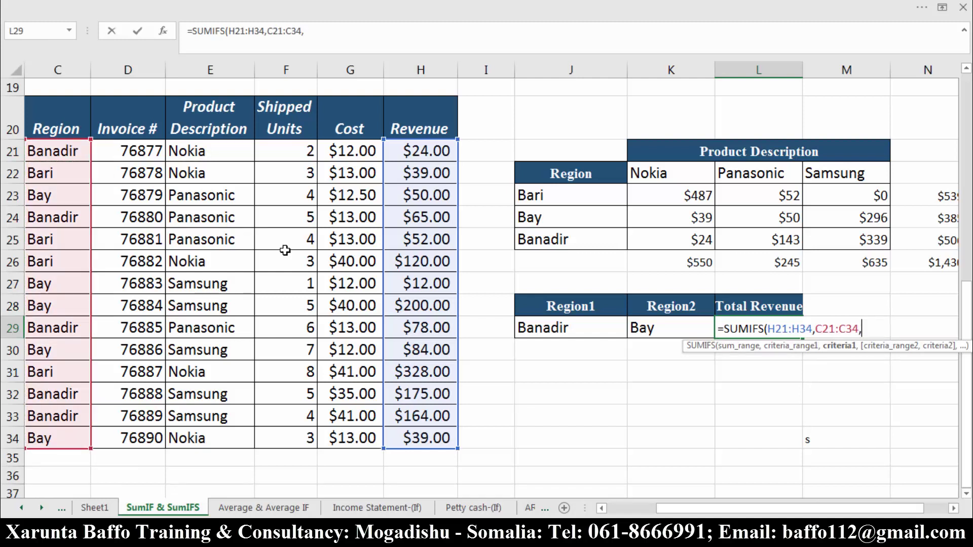
{"action": "left_click", "coordinate": [574, 339]}
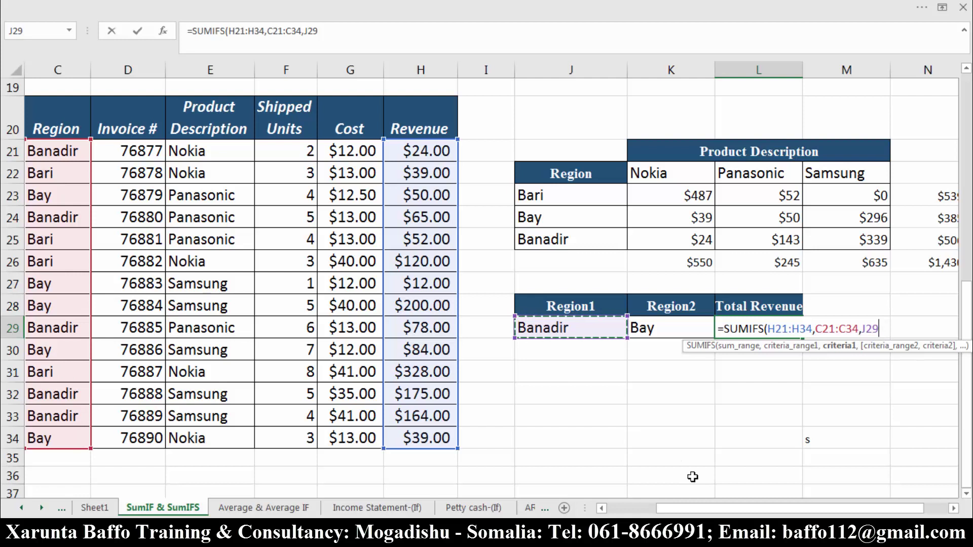
{"action": "type", "text": ","}
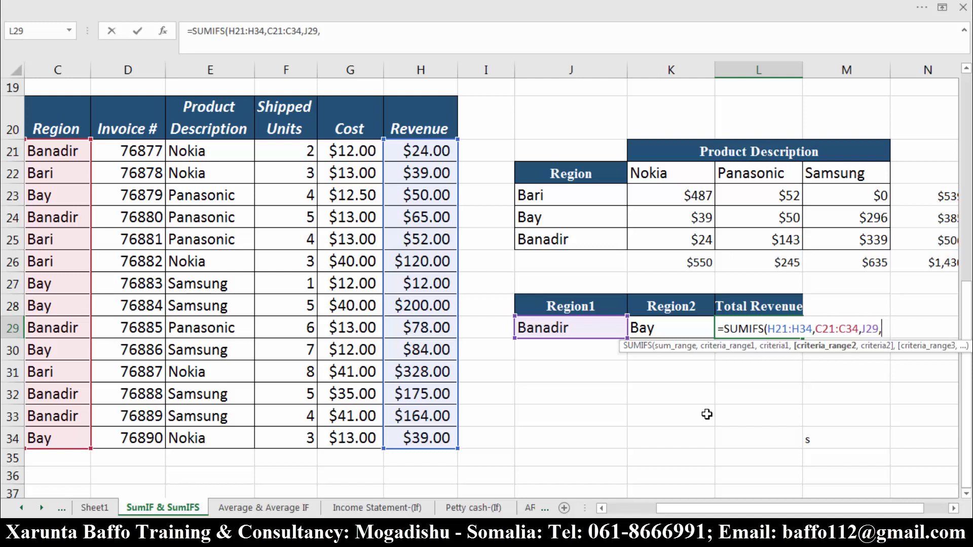
{"action": "key", "text": "BackSpace"}
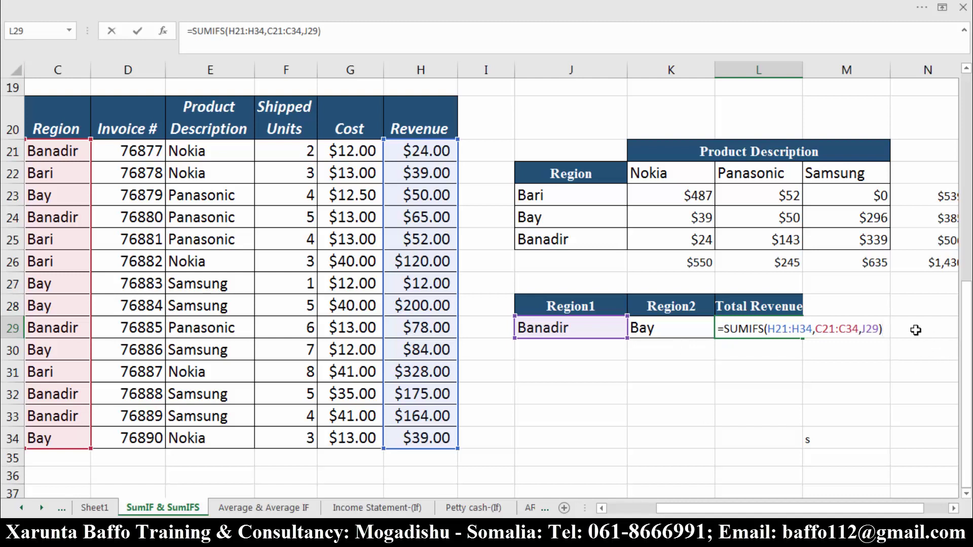
Append a plus sign and a copy of the SUMIFS function to the L29 formula.
{"action": "left_click_drag", "start_coordinate": [858, 331], "coordinate": [726, 330]}
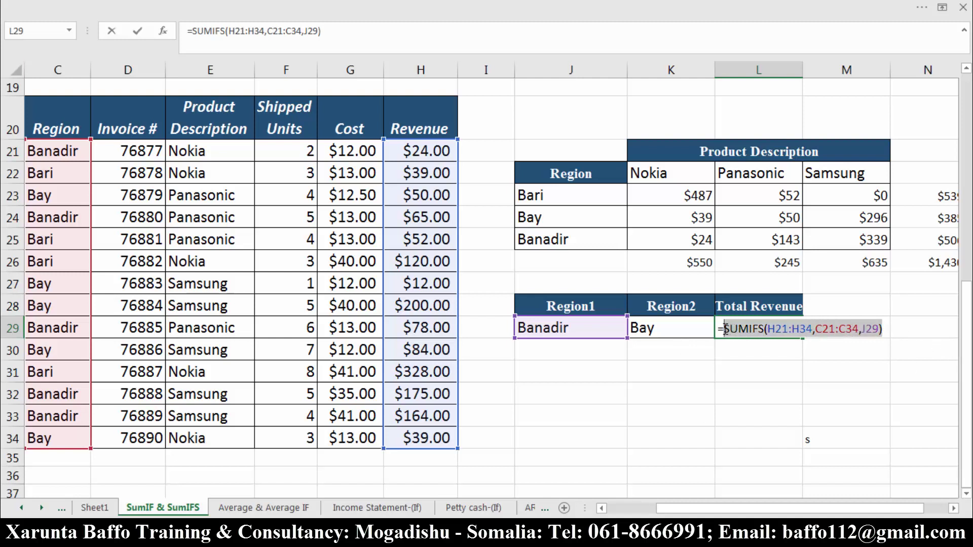
{"action": "key", "text": "ctrl+c"}
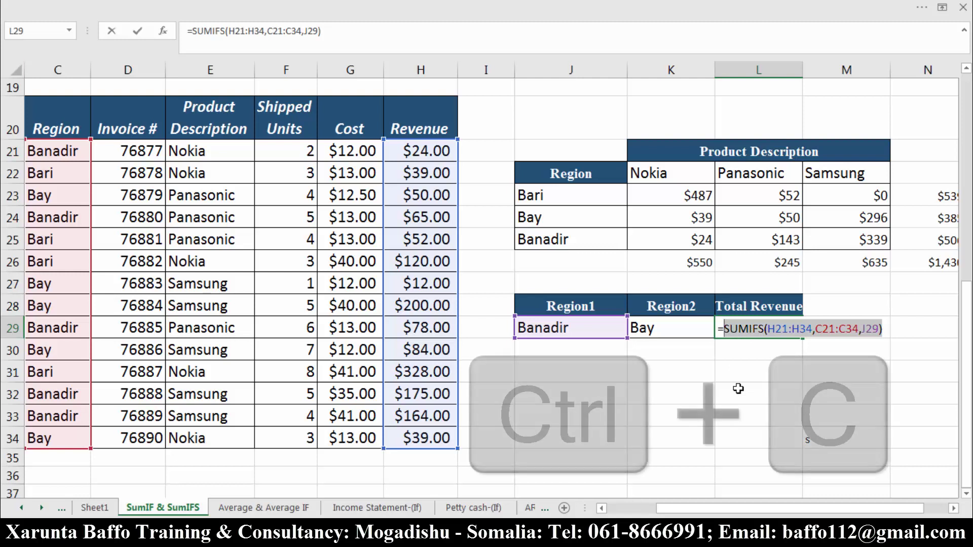
{"action": "left_click", "coordinate": [890, 332]}
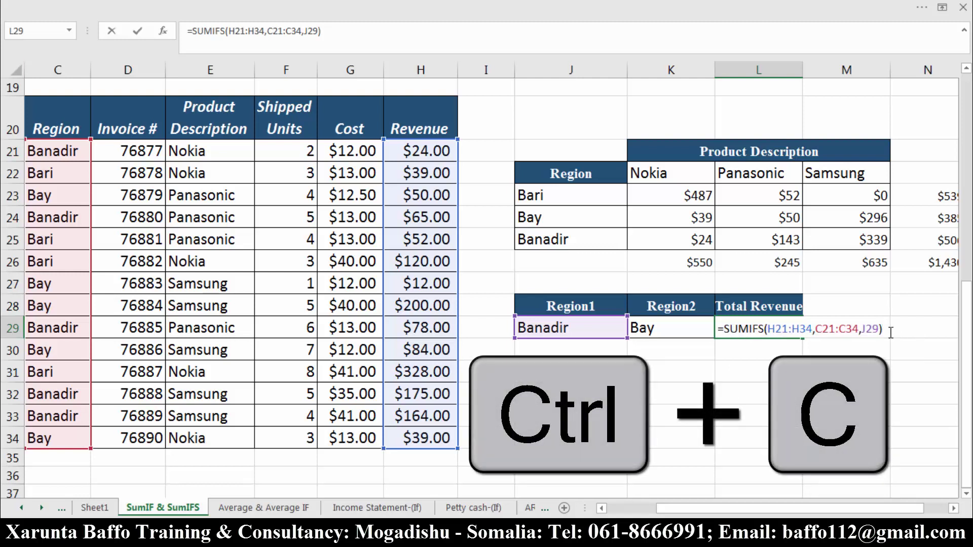
{"action": "type", "text": "+"}
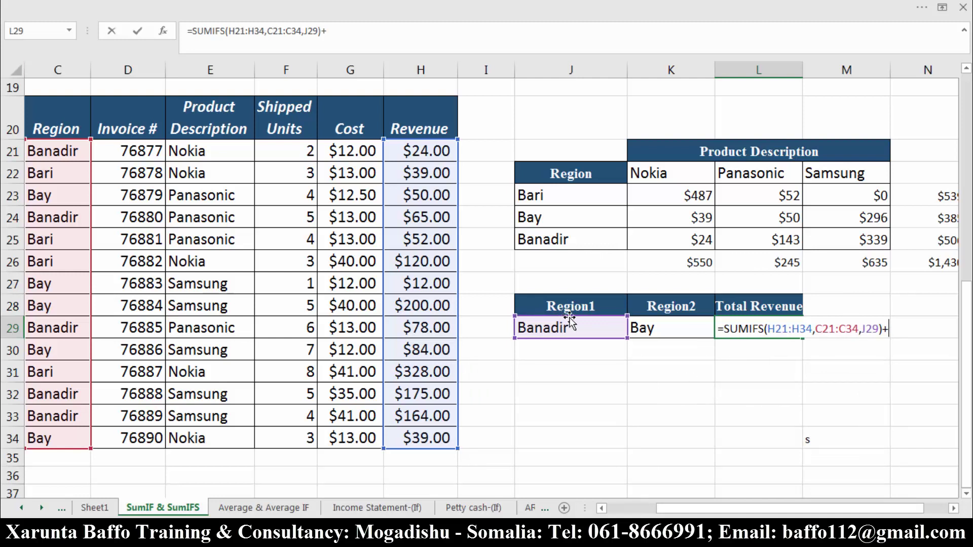
{"action": "key", "text": "ctrl+v"}
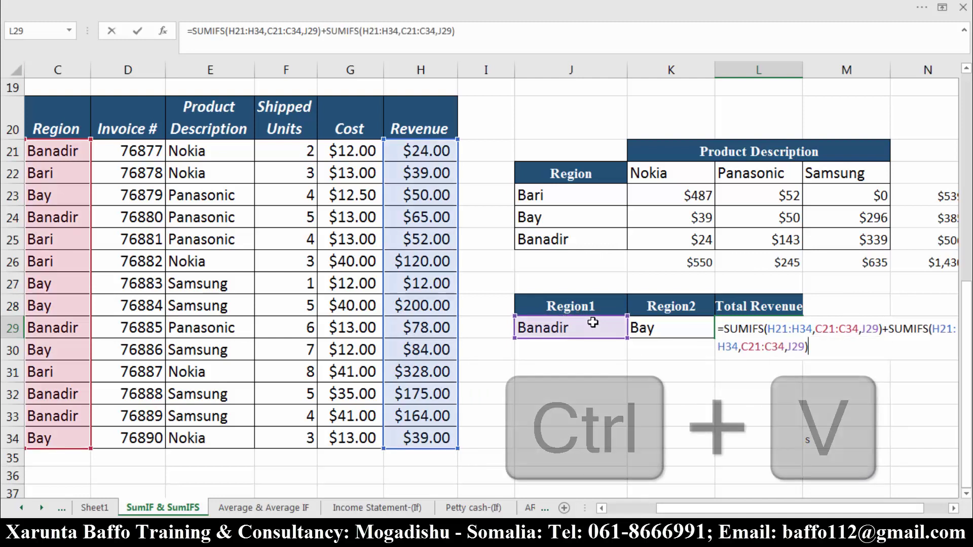
Change the criterion of the second SUMIFS to the Region2 cell K29 and enter the formula.
{"action": "double_click", "coordinate": [797, 347]}
{"action": "left_click", "coordinate": [668, 330]}
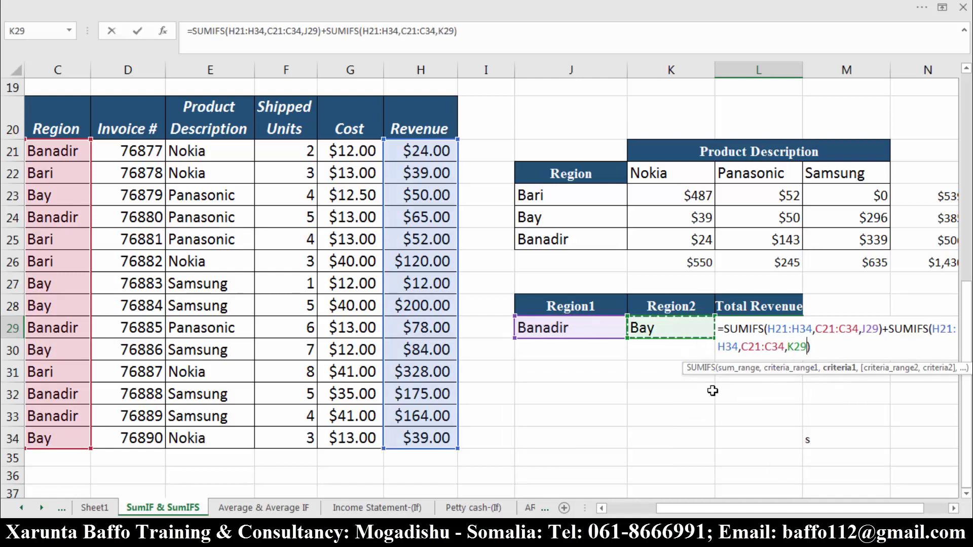
{"action": "left_click", "coordinate": [953, 507]}
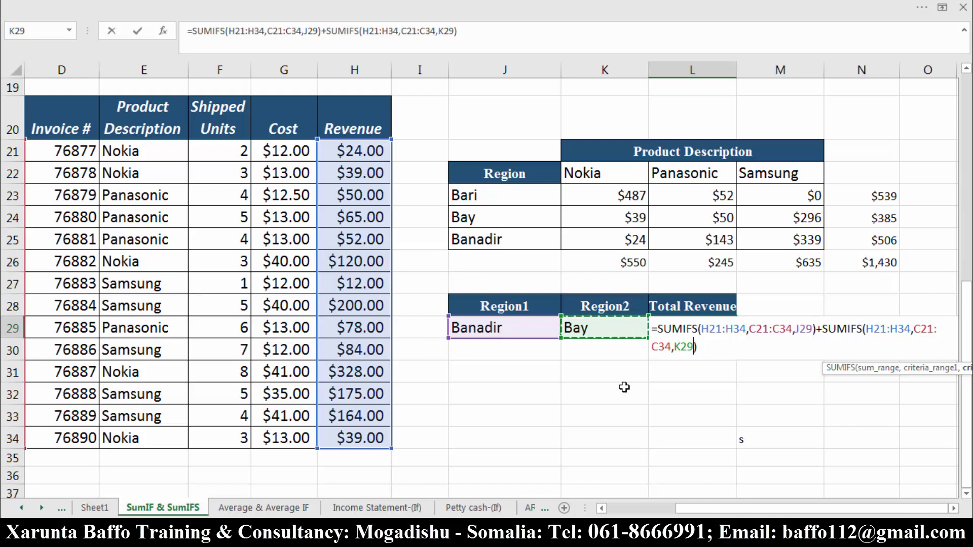
{"action": "left_click", "coordinate": [722, 347]}
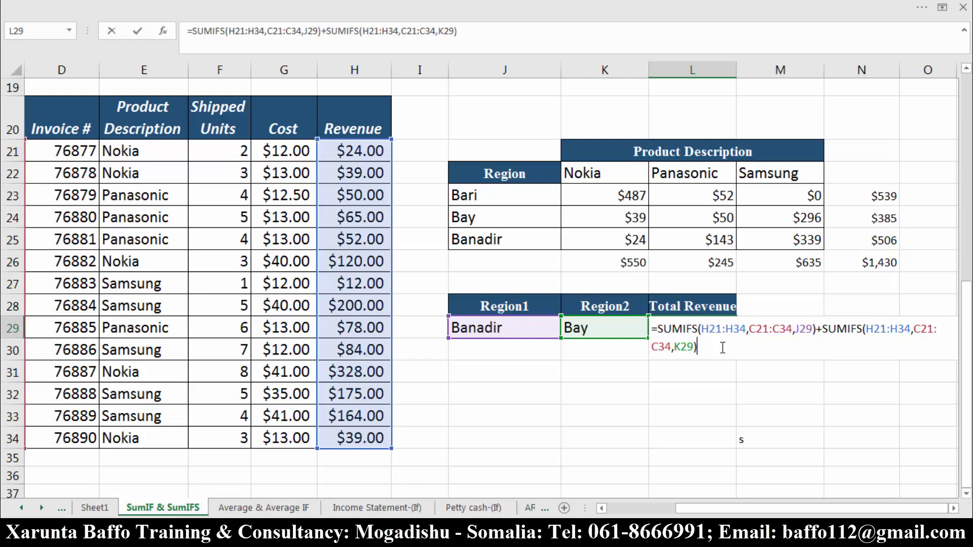
{"action": "key", "text": "Return"}
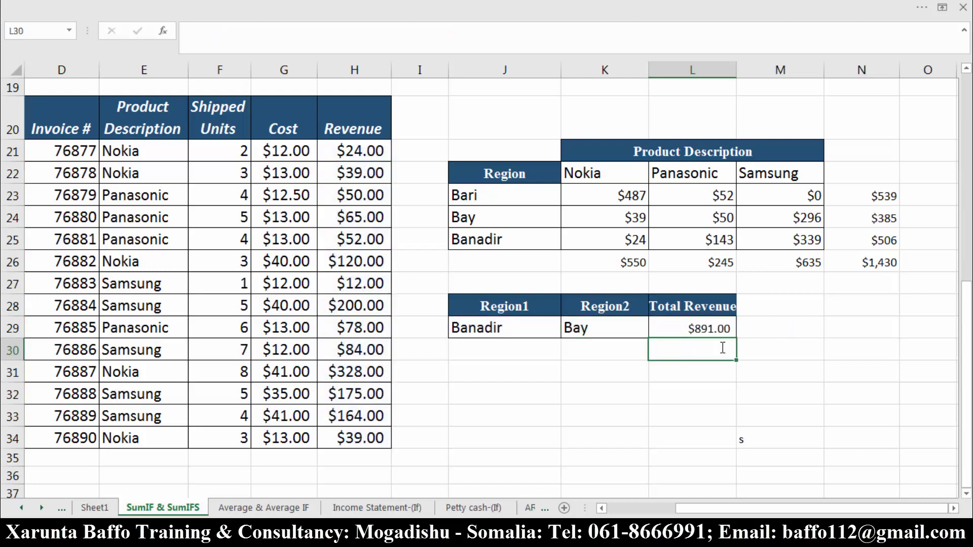
Cross-check the Total Revenue result by entering =SUM(N24:N25) for the Bay and Banadir totals in cell M29.
{"action": "left_click", "coordinate": [720, 327]}
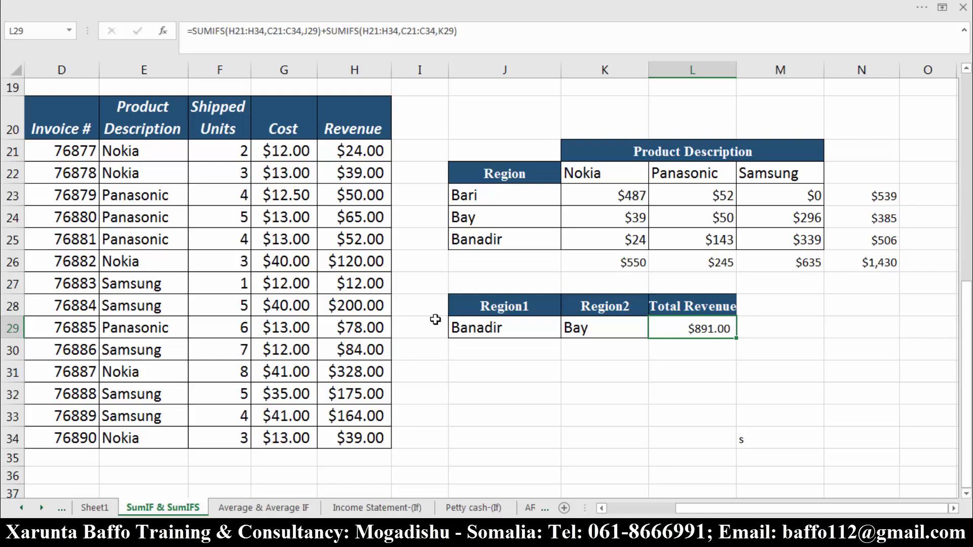
{"action": "left_click", "coordinate": [774, 327]}
{"action": "type", "text": "=sum"}
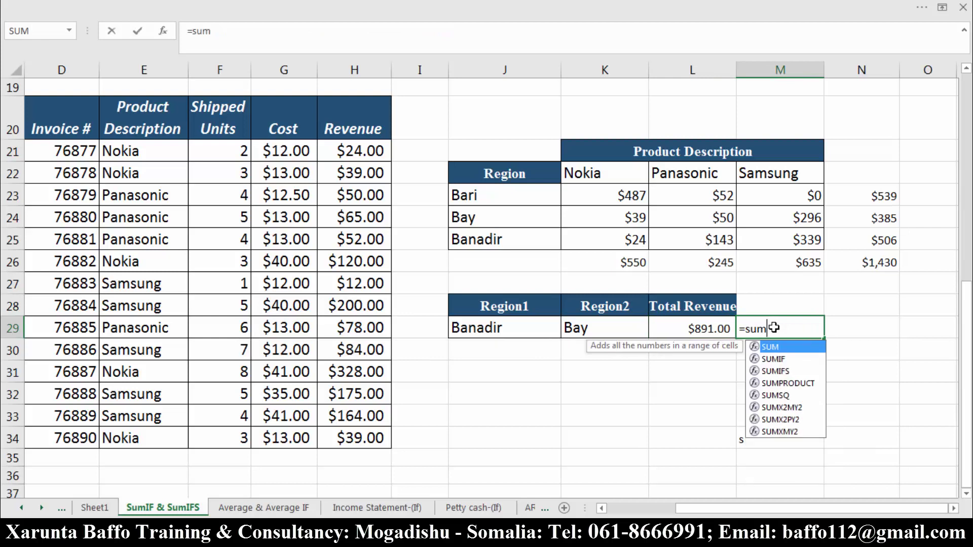
{"action": "key", "text": "Tab"}
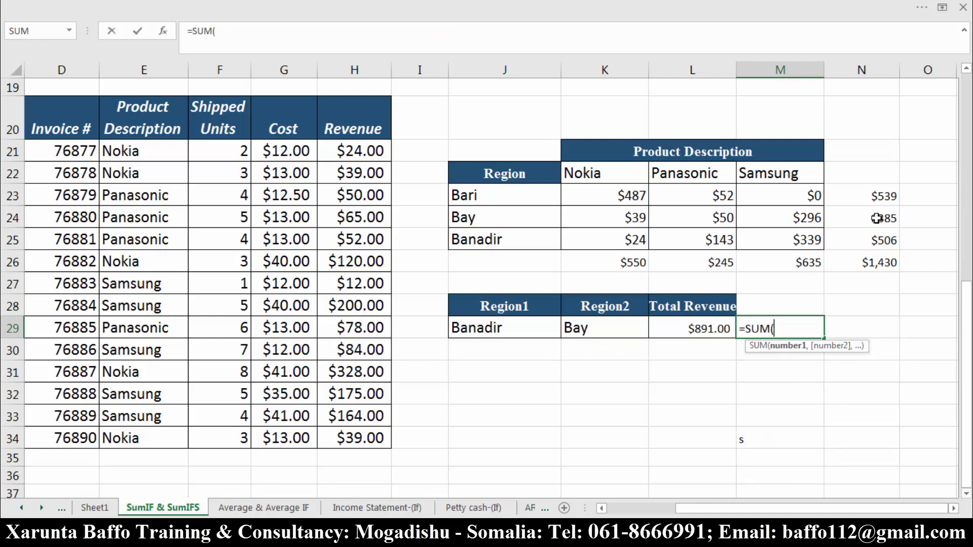
{"action": "left_click_drag", "start_coordinate": [881, 219], "coordinate": [879, 240]}
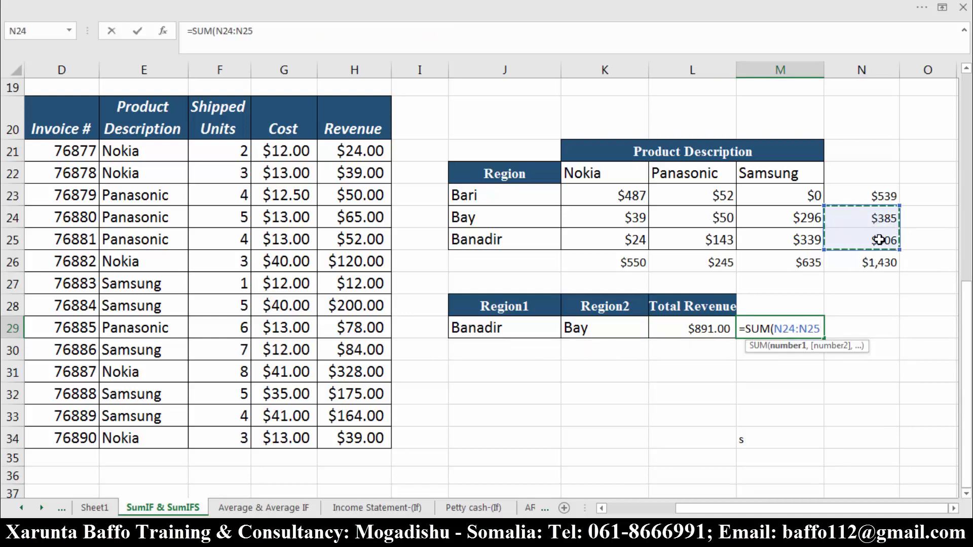
{"action": "key", "text": "Return"}
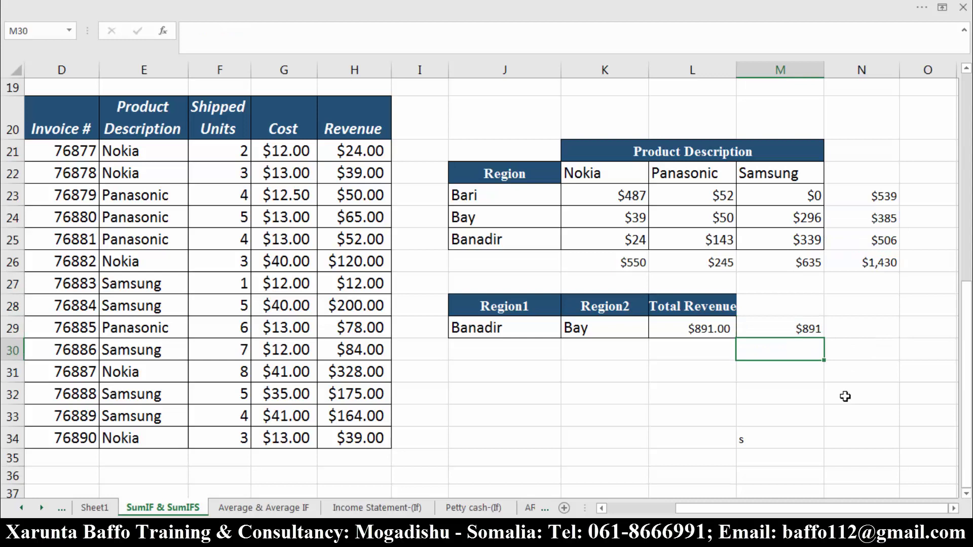
Review the check formula in M29 and the combined SUMIFS formula in L29 without changing them.
{"action": "left_click", "coordinate": [794, 334]}
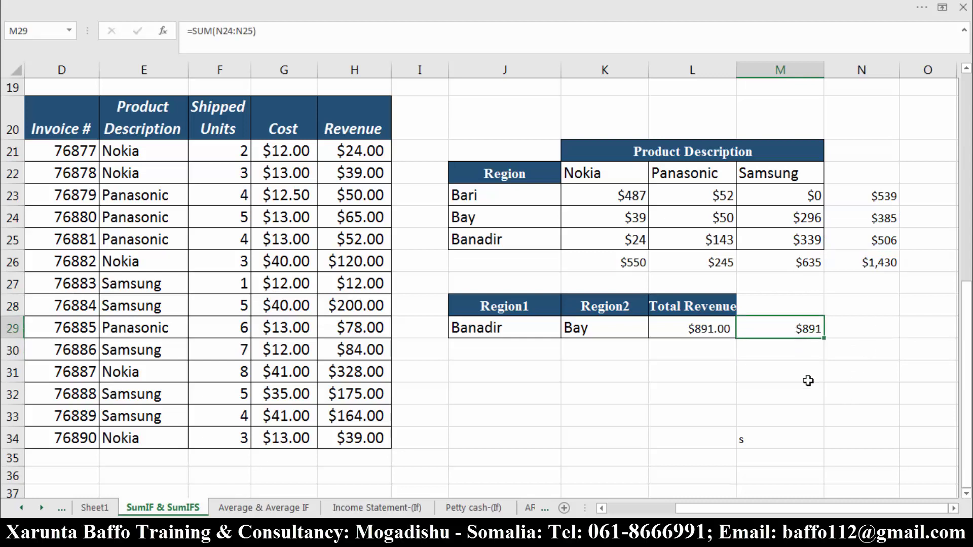
{"action": "double_click", "coordinate": [708, 330]}
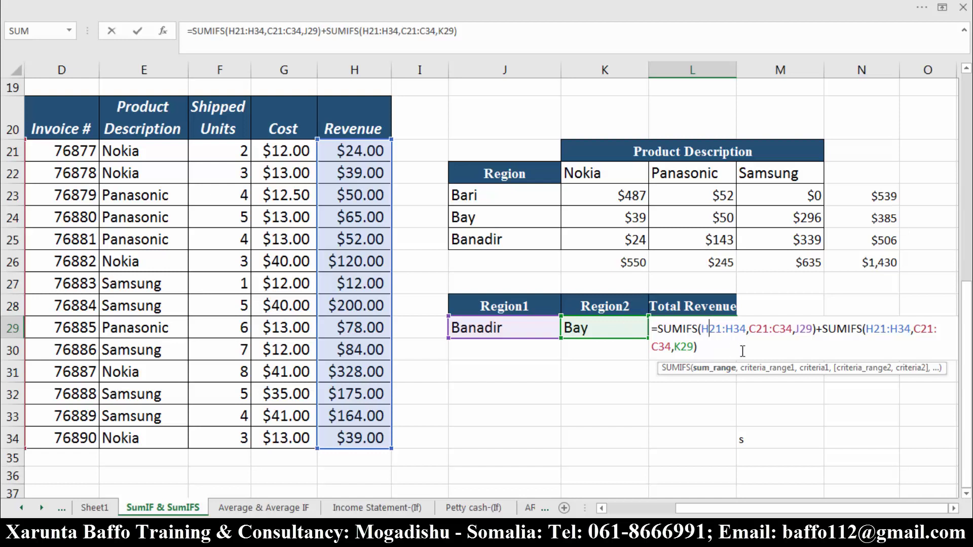
{"action": "key", "text": "Escape"}
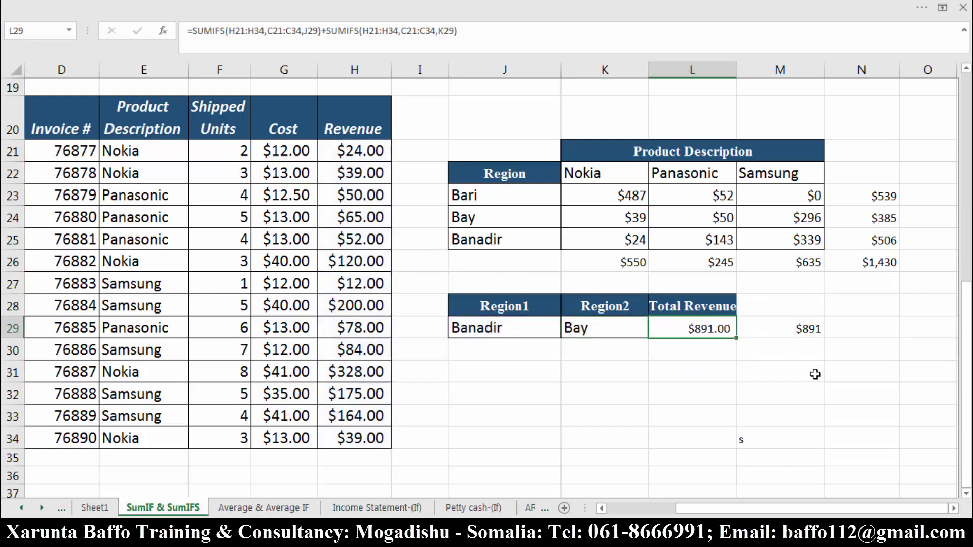